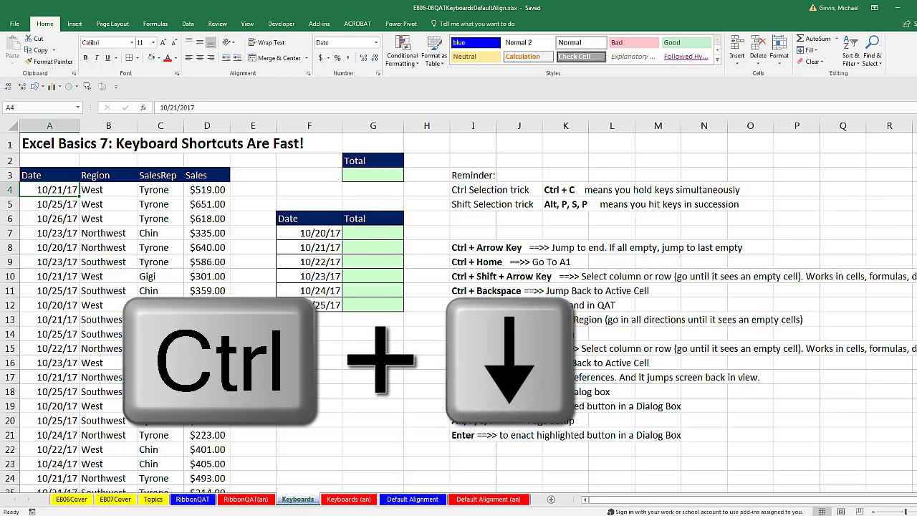
# Check where the data ends and at the sheet's last row, then return to A1
pyautogui.hotkey('ctrl', 'Down')
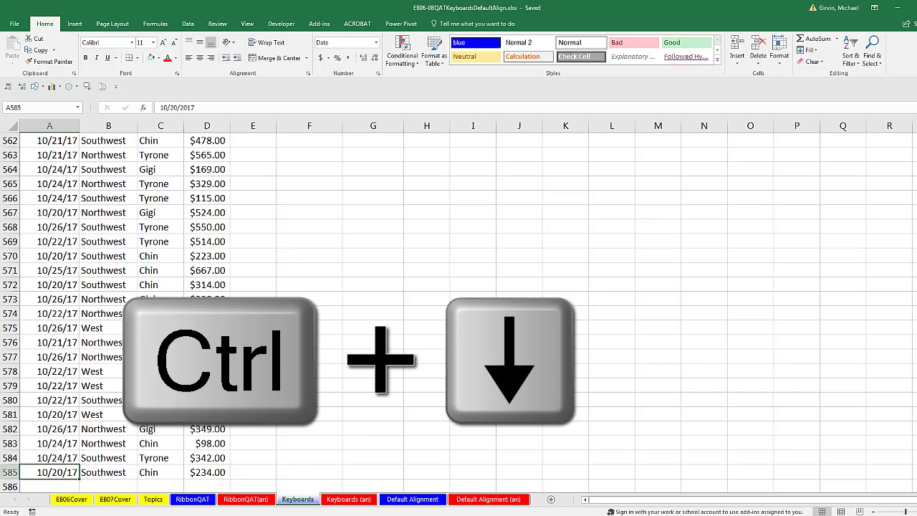
pyautogui.scroll(-5, 119, 303)
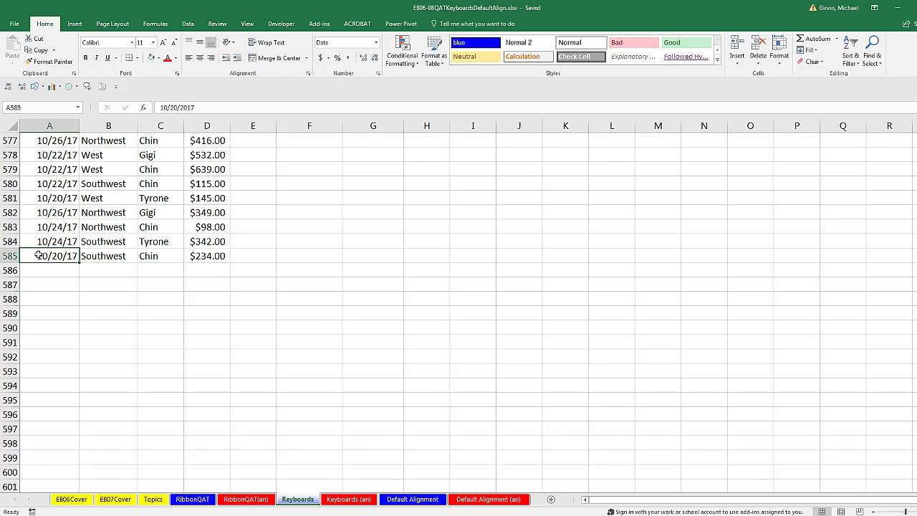
pyautogui.hotkey('ctrl', 'Down')
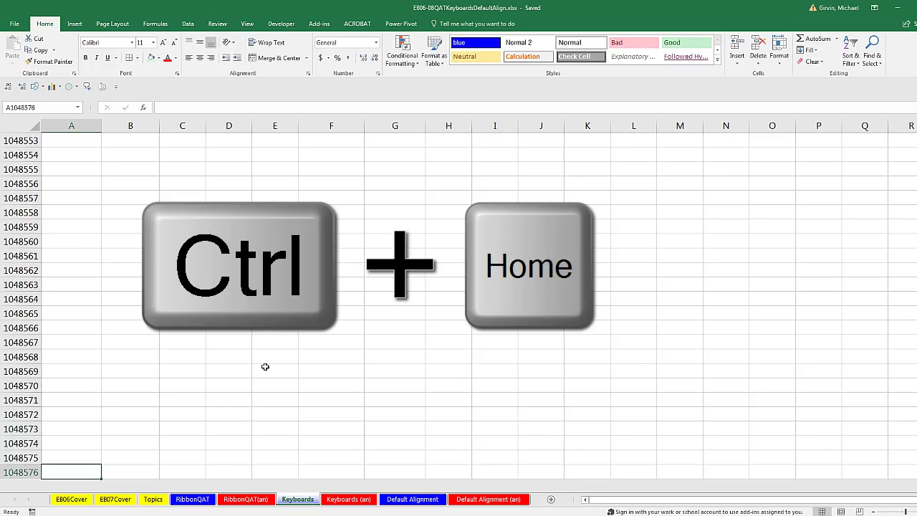
pyautogui.hotkey('ctrl', 'Home')
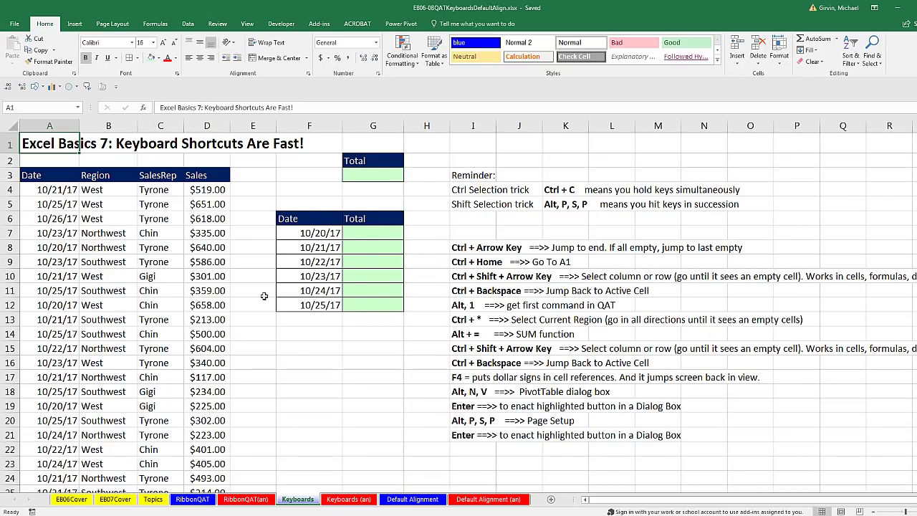
# Select the Sales column D4:D585, then bring D4 back into view
pyautogui.click(204, 189)
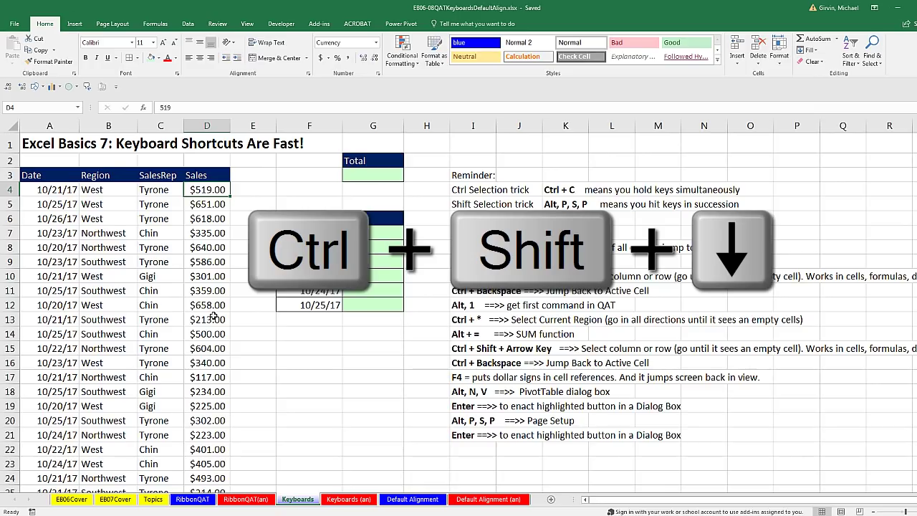
pyautogui.hotkey('ctrl', 'shift', 'Down')
pyautogui.scroll(-1, 213, 313)
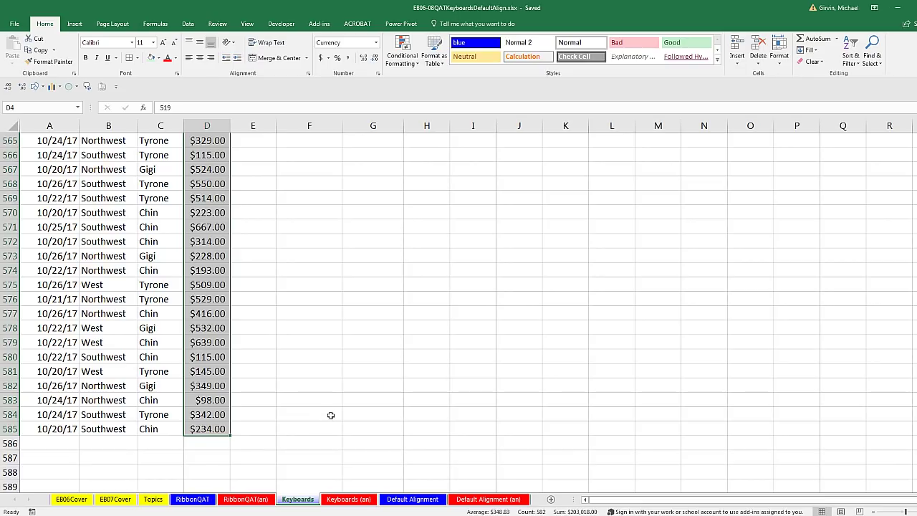
pyautogui.hotkey('ctrl', 'BackSpace')
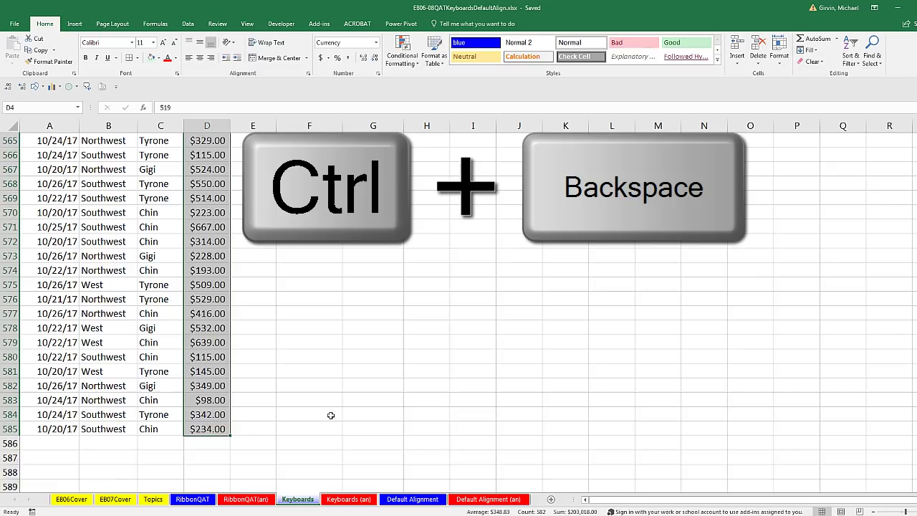
pyautogui.hotkey('ctrl', 'BackSpace')
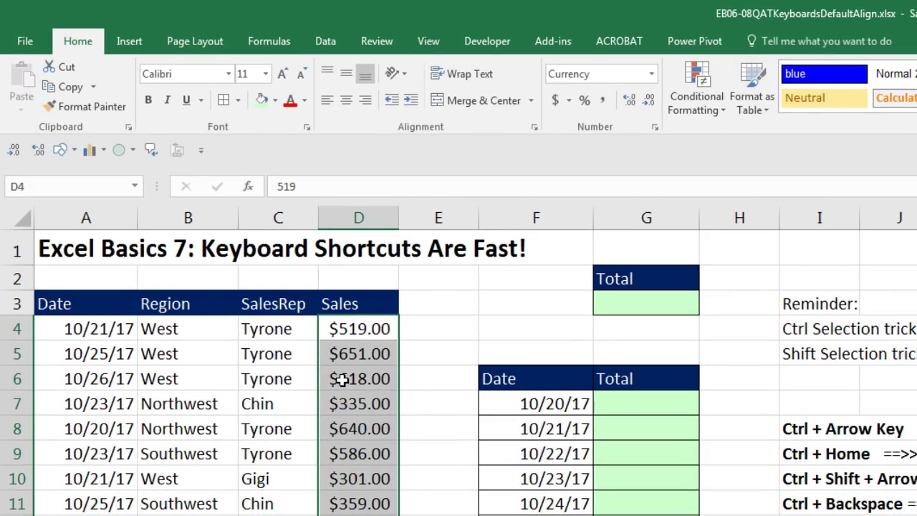
# Decrease the Sales decimals to zero so amounts read as whole dollars, like $519
pyautogui.press('alt')
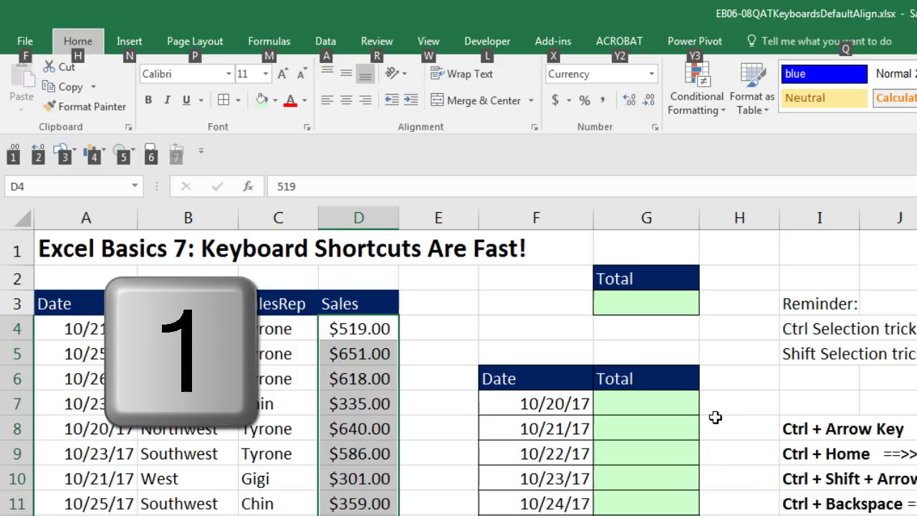
pyautogui.press('1')
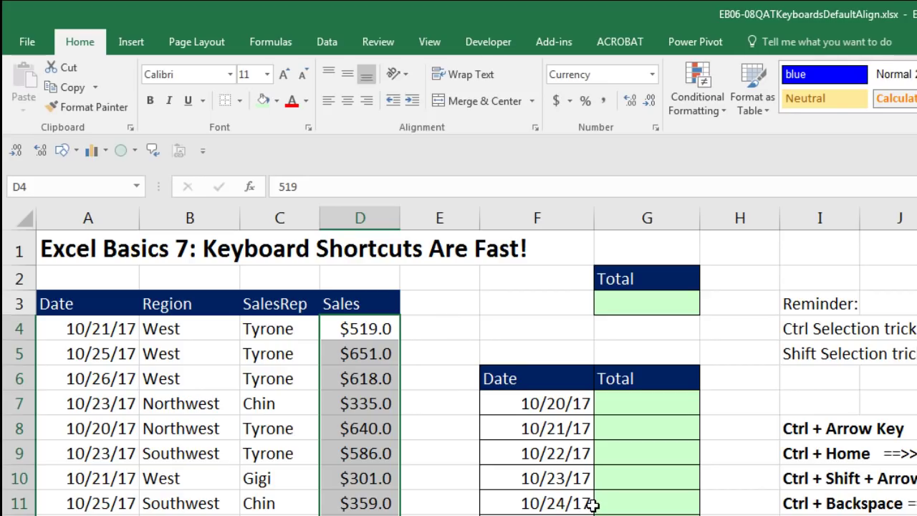
pyautogui.press('alt')
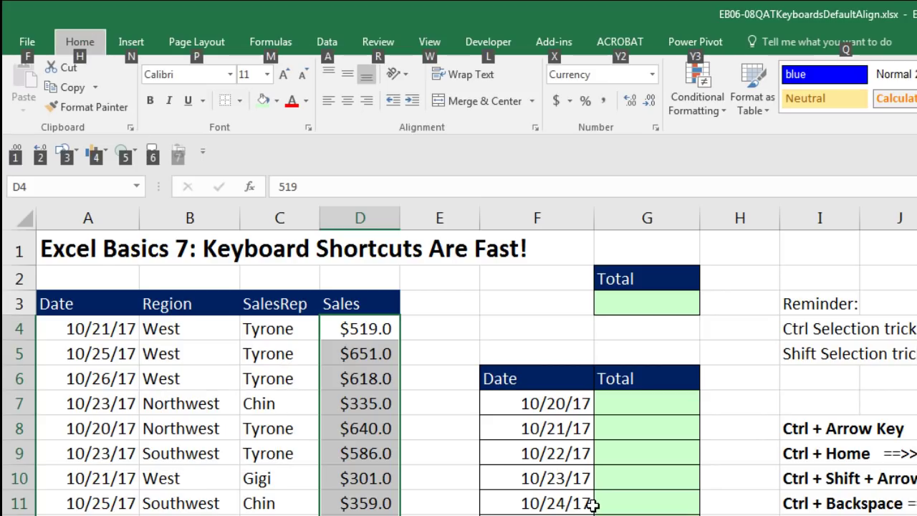
pyautogui.press('1')
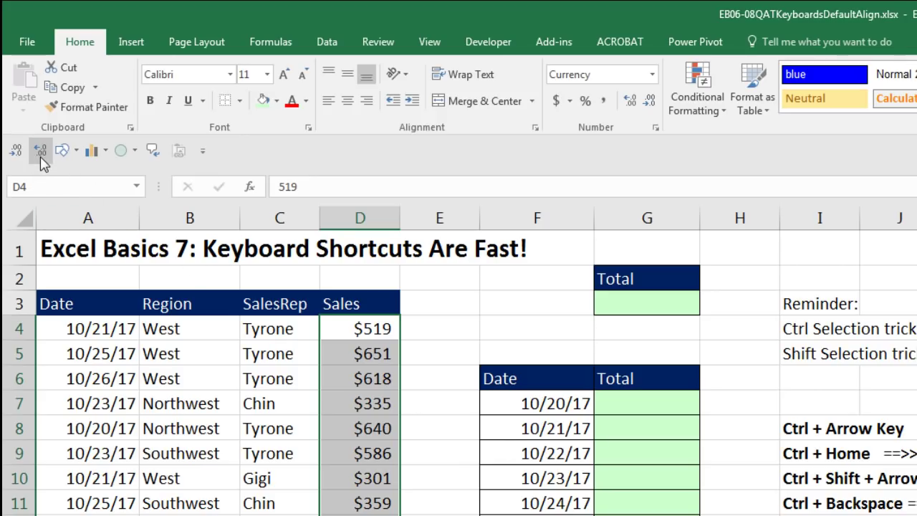
pyautogui.press('alt')
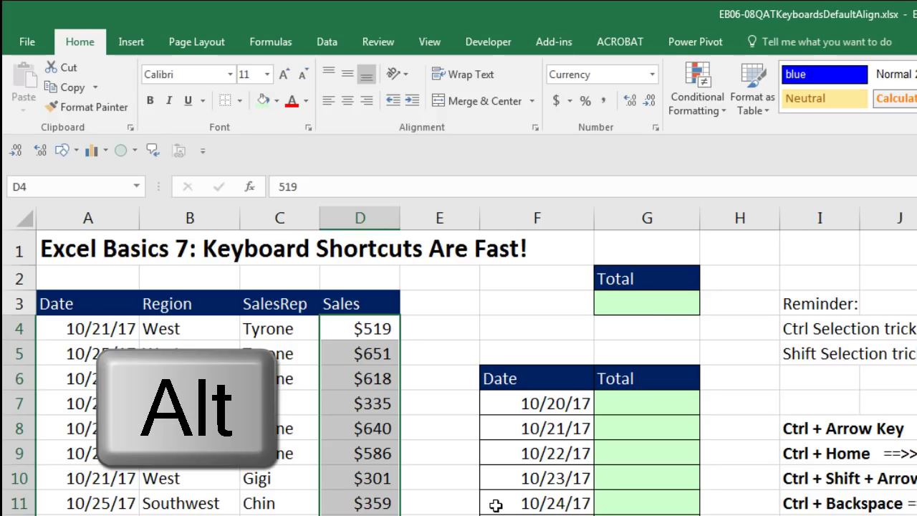
pyautogui.press('2')
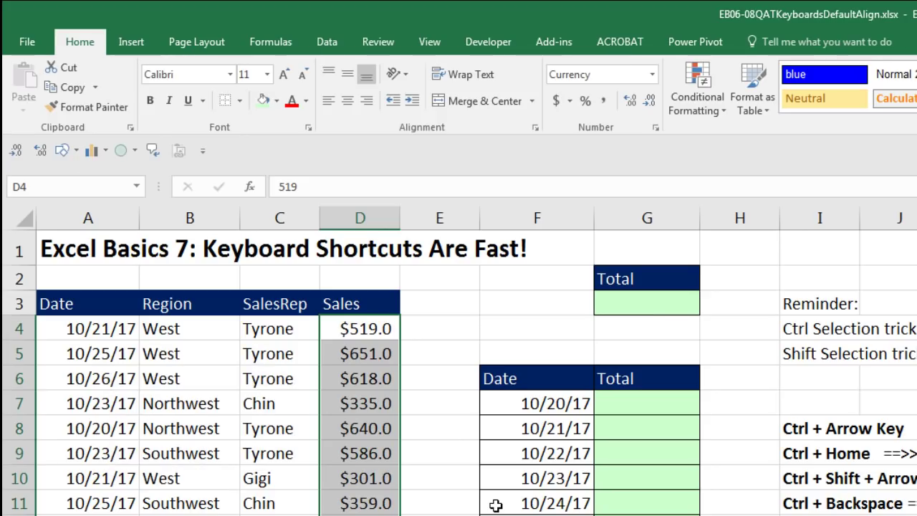
pyautogui.press('alt')
pyautogui.press('1')
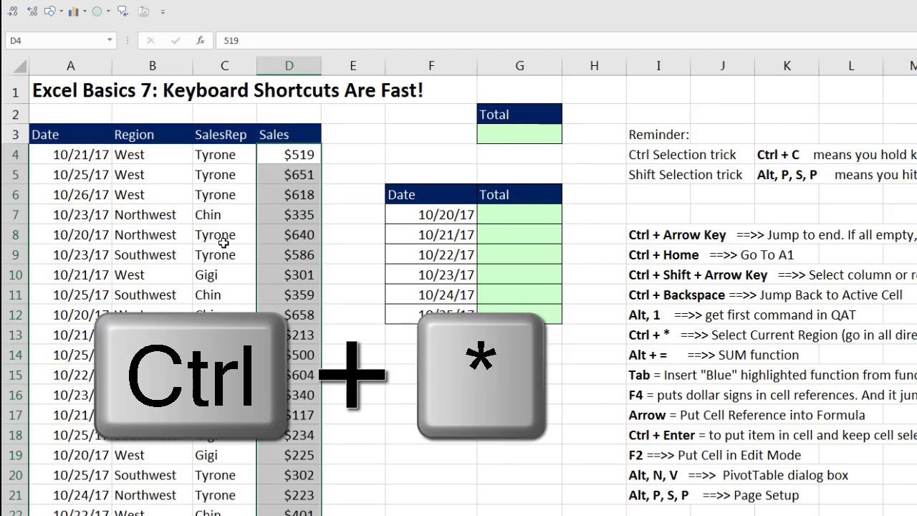
# Select the sales table around D6 as the current region, cancelling the outline warning
pyautogui.hotkey('ctrl', '*')
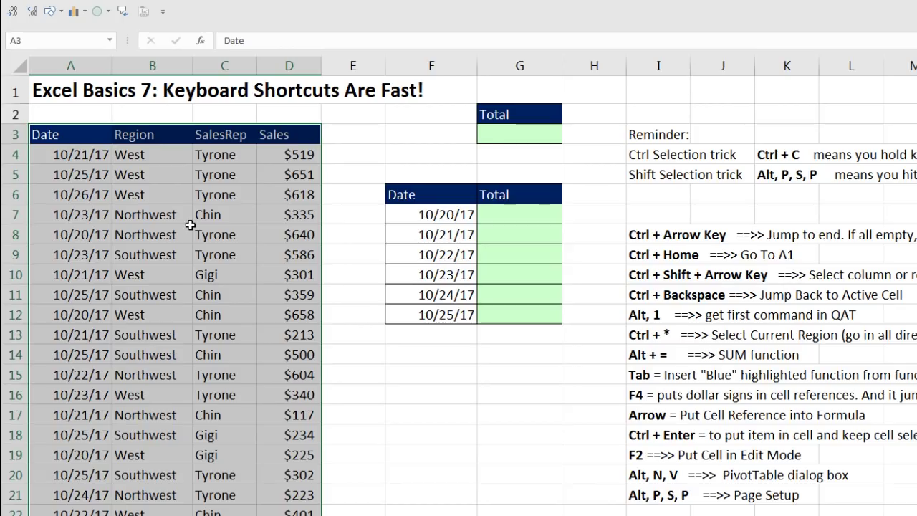
pyautogui.click(291, 197)
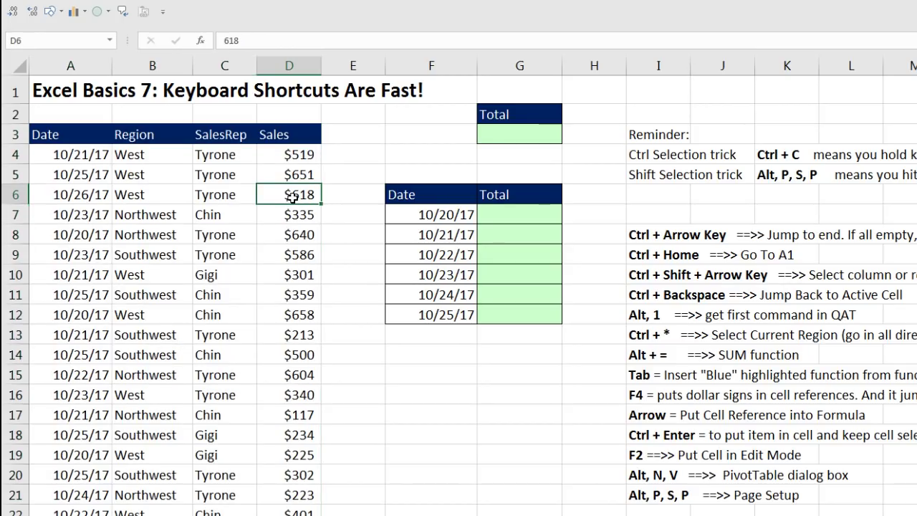
pyautogui.hotkey('ctrl', '8')
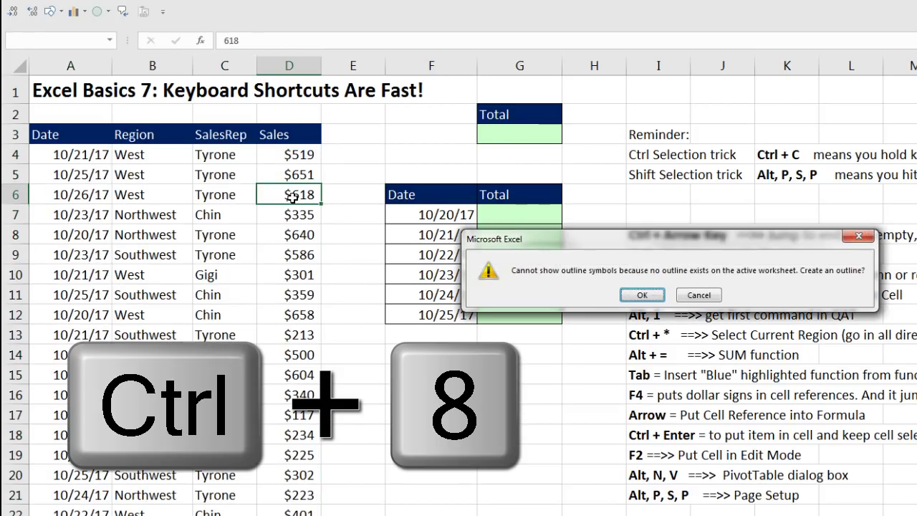
pyautogui.moveTo(568, 241); pyautogui.dragTo(238, 221)
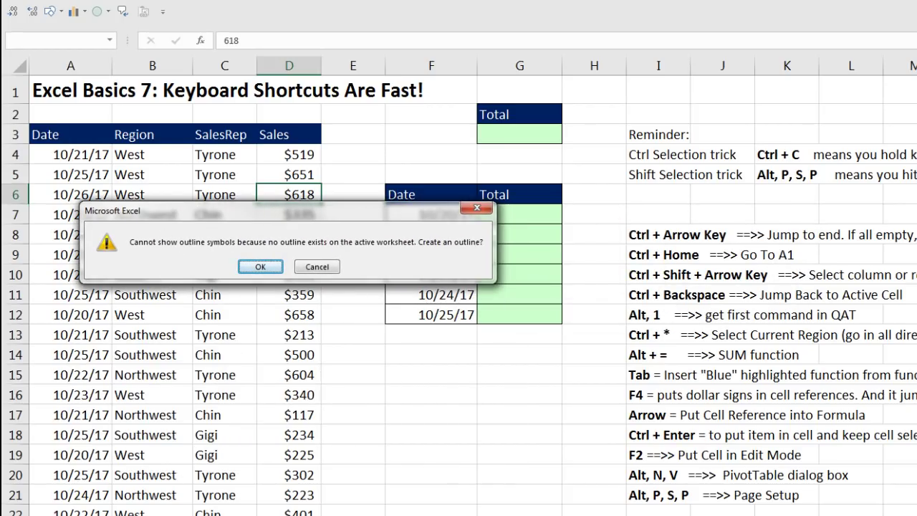
pyautogui.press('Escape')
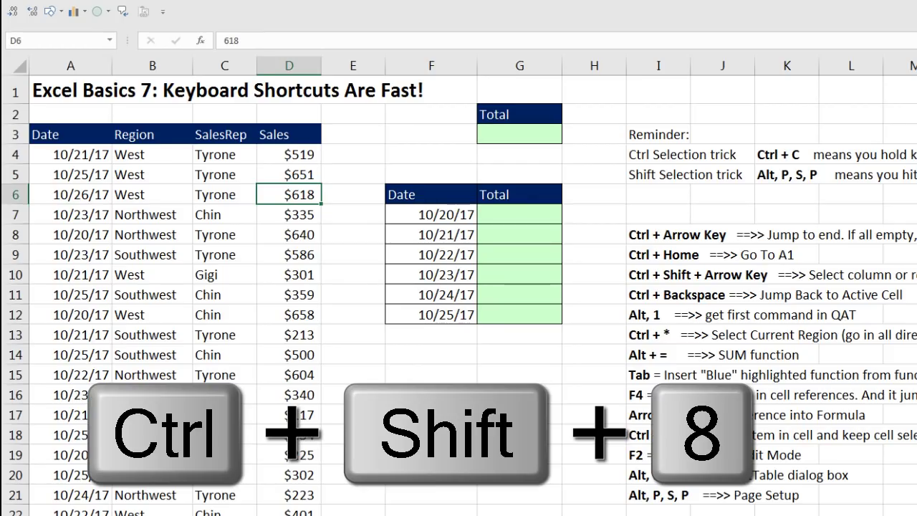
pyautogui.hotkey('ctrl', 'shift', '8')
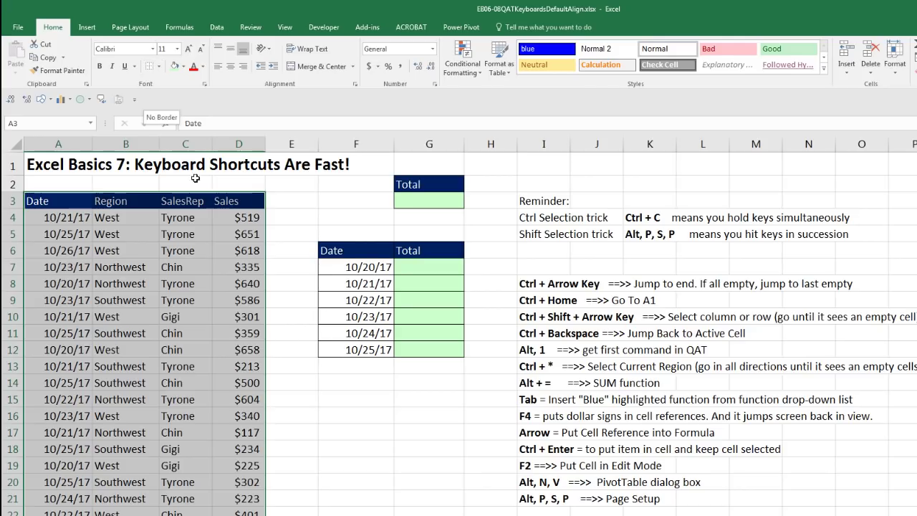
# Apply All Borders to the sales table and start an AutoSum in G3
pyautogui.rightClick(206, 207)
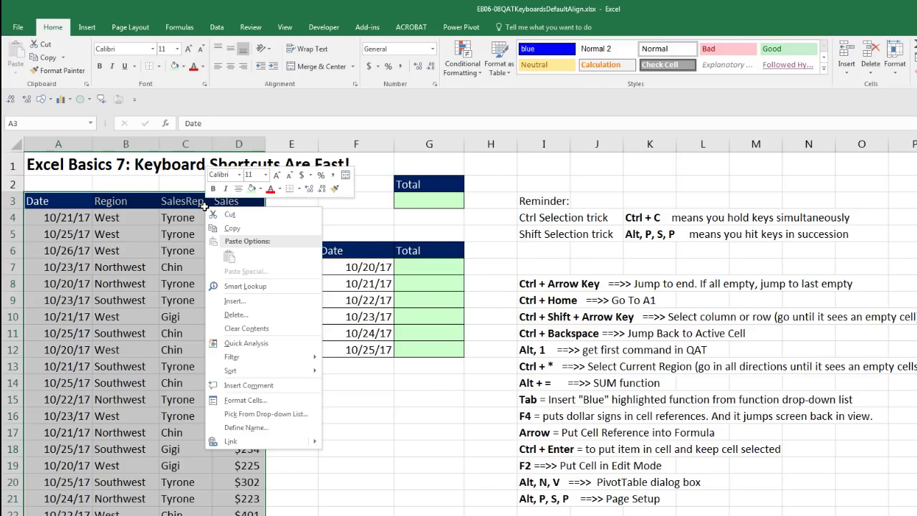
pyautogui.click(298, 189)
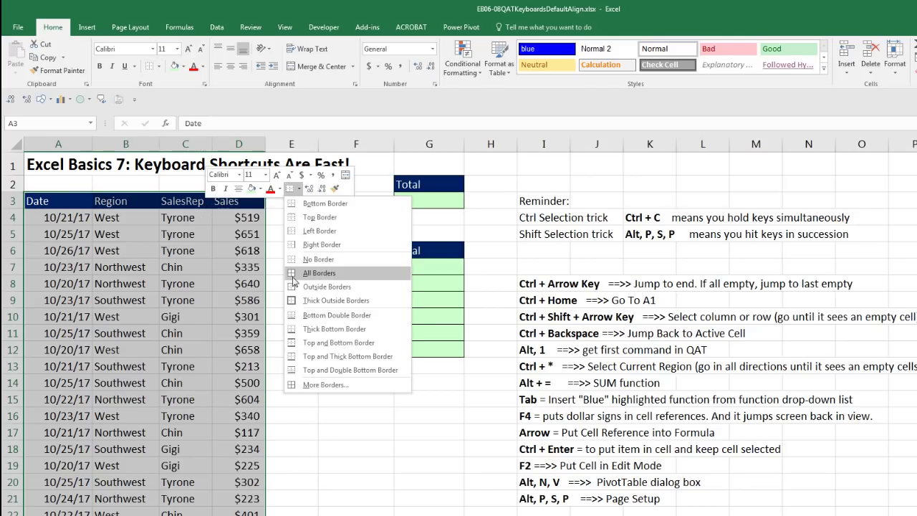
pyautogui.click(291, 278)
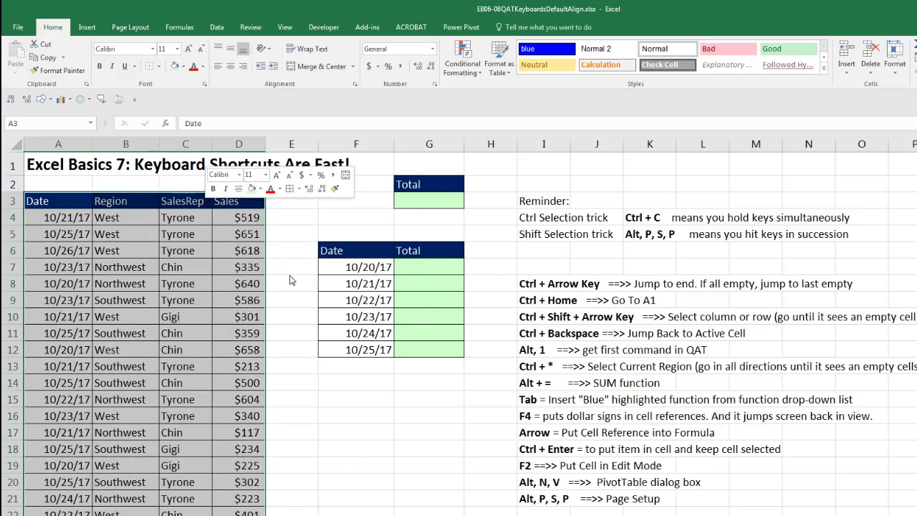
pyautogui.click(410, 202)
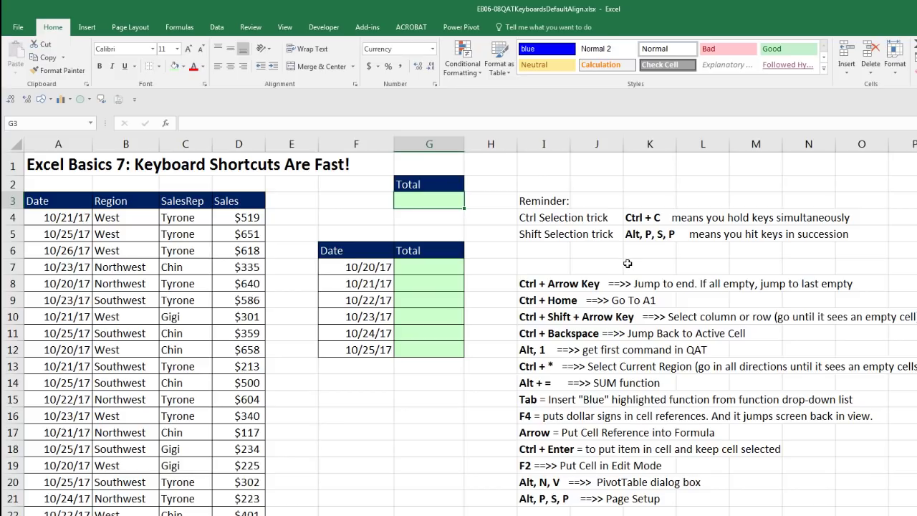
pyautogui.hotkey('alt', '=')
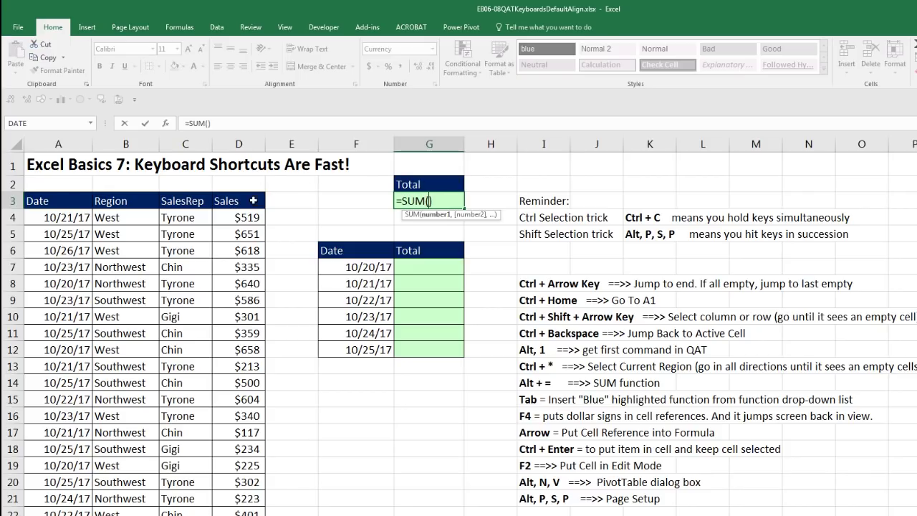
# Complete G3 as =SUM(D4:D585), giving a grand total of $203,018
pyautogui.click(241, 217)
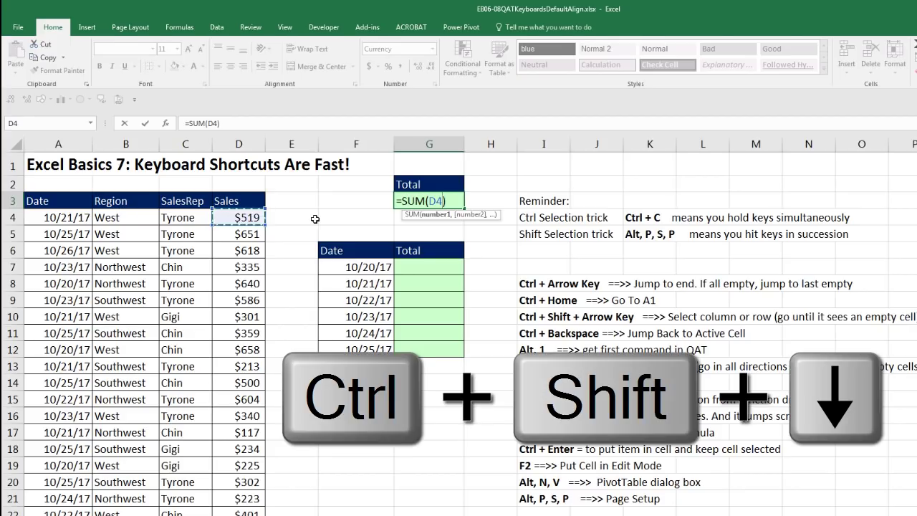
pyautogui.hotkey('ctrl', 'shift', 'Down')
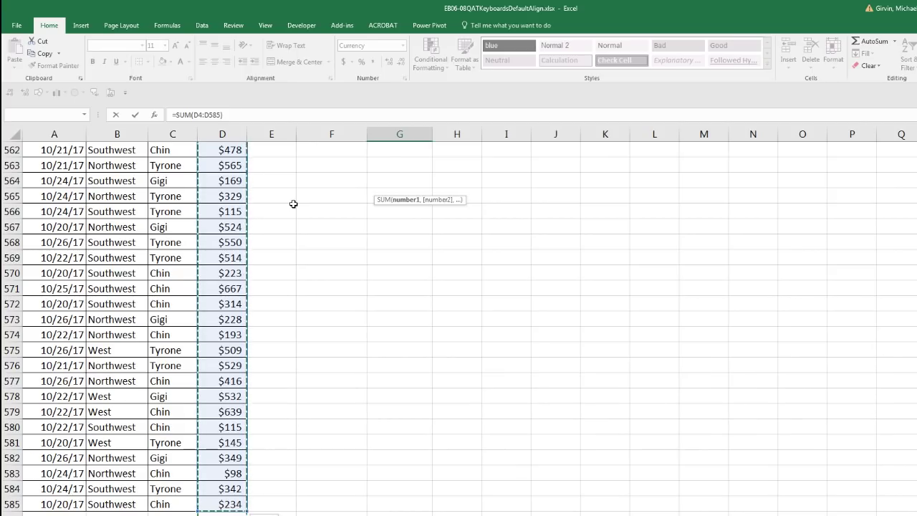
pyautogui.hotkey('ctrl', 'BackSpace')
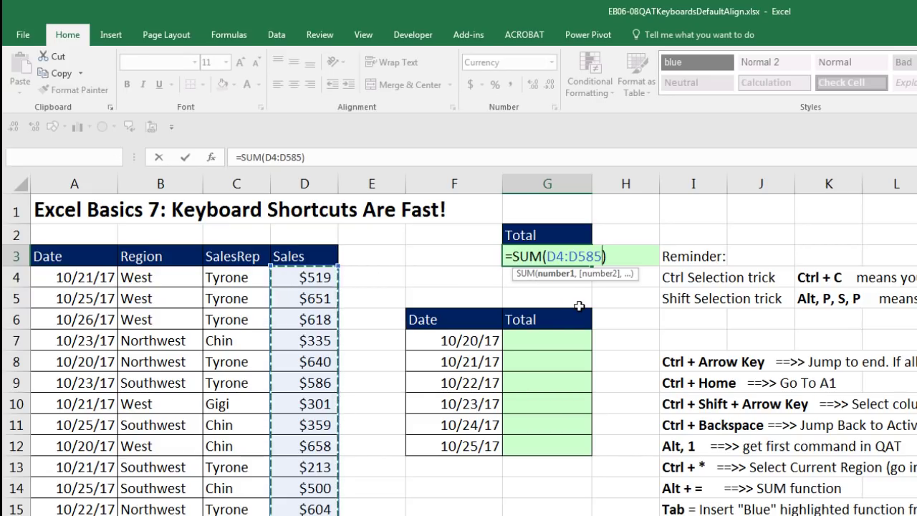
pyautogui.press('Return')
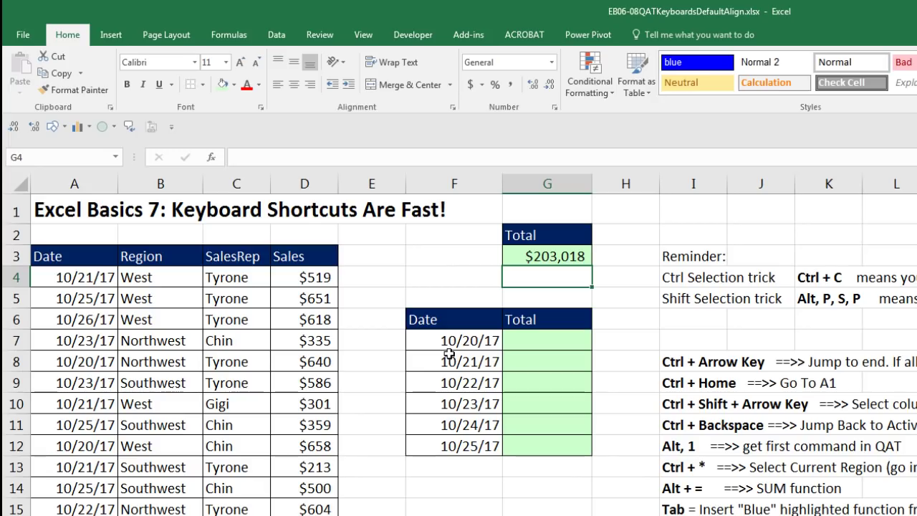
# Start a =SUMIFS( formula in G7, the Total cell for 10/20/17
pyautogui.click(529, 345)
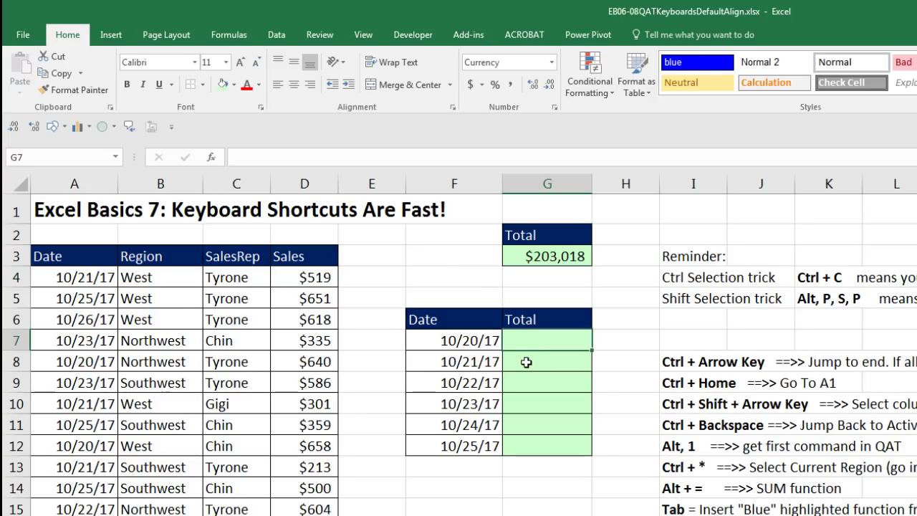
pyautogui.click(528, 360)
pyautogui.click(529, 386)
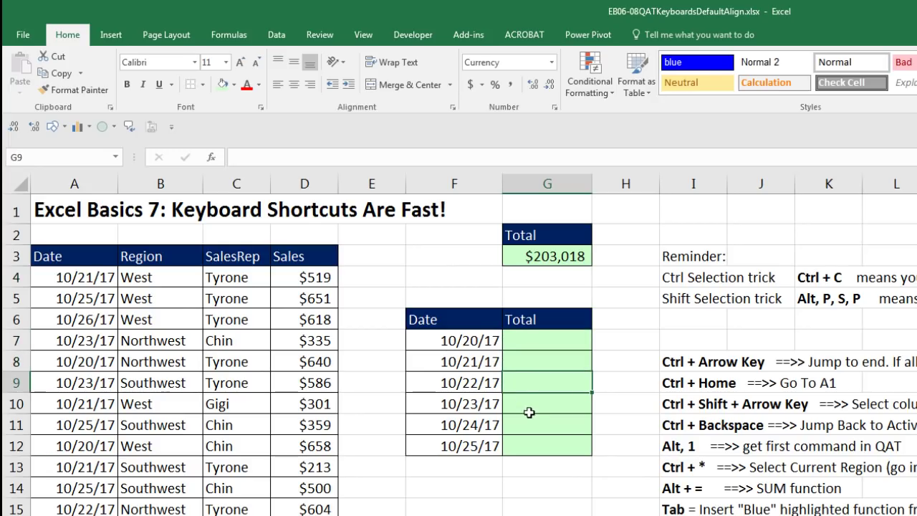
pyautogui.click(525, 405)
pyautogui.click(528, 345)
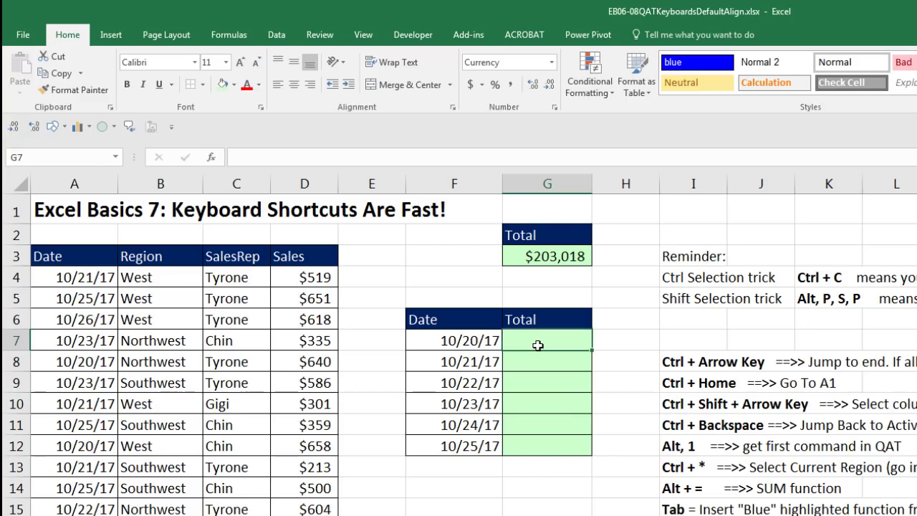
pyautogui.write('=sumi')
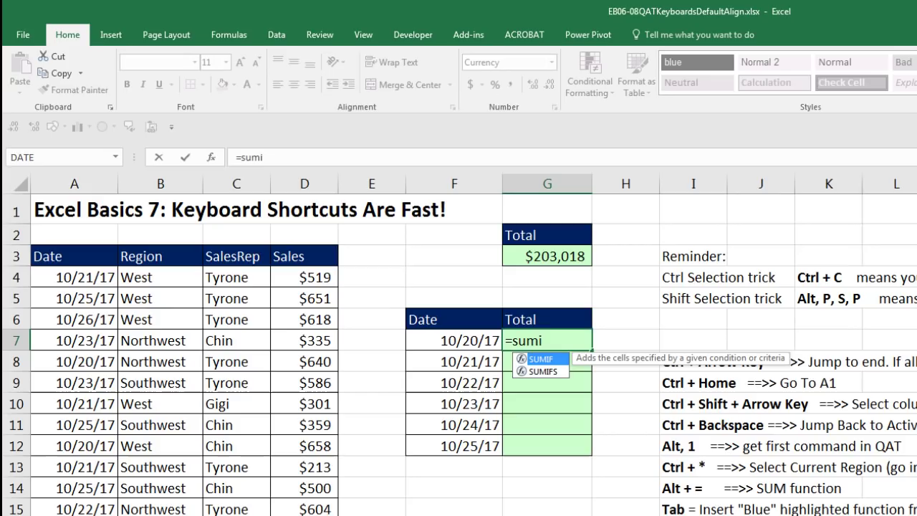
pyautogui.press('Down')
pyautogui.press('Down')
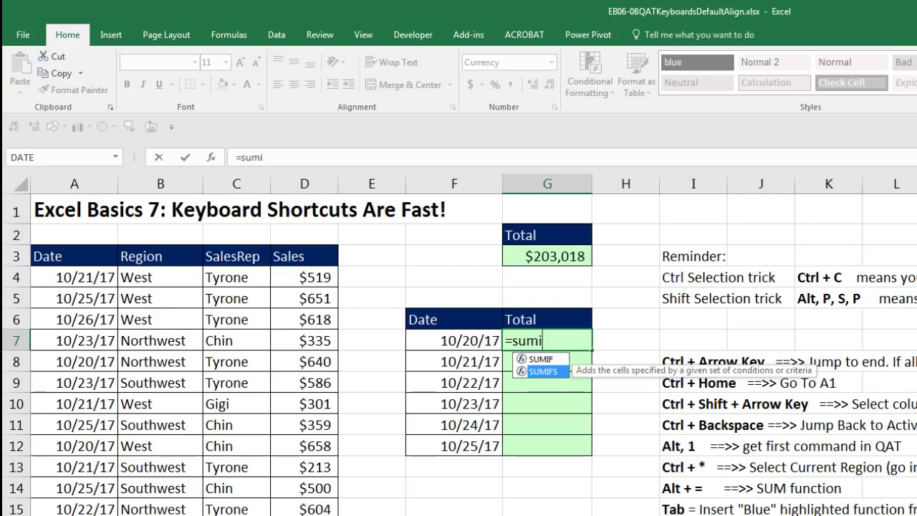
pyautogui.press('Tab')
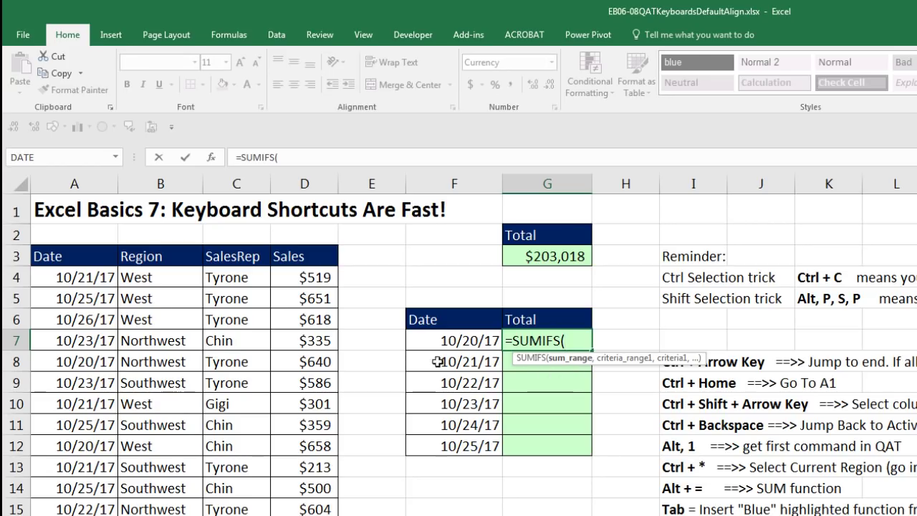
# Enter the absolute sum range $D$4:$D$585 as the first SUMIFS argument
pyautogui.click(301, 278)
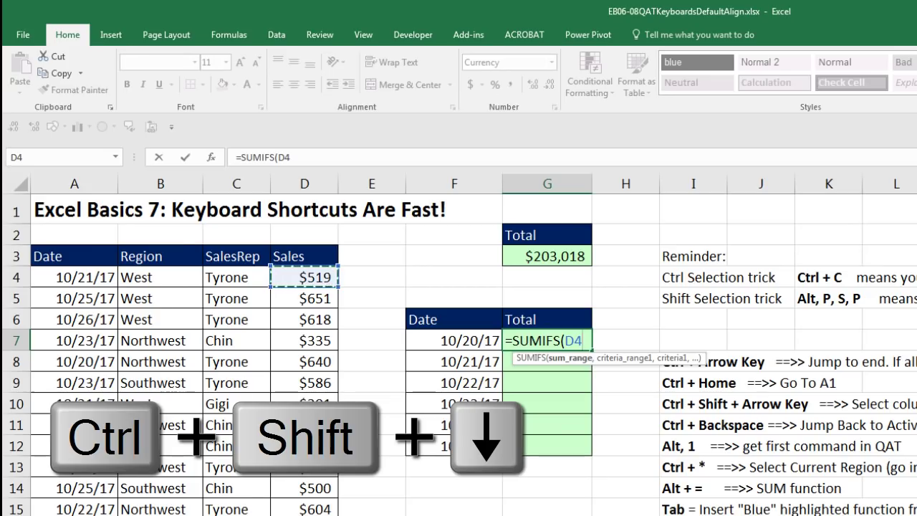
pyautogui.hotkey('ctrl', 'shift', 'Down')
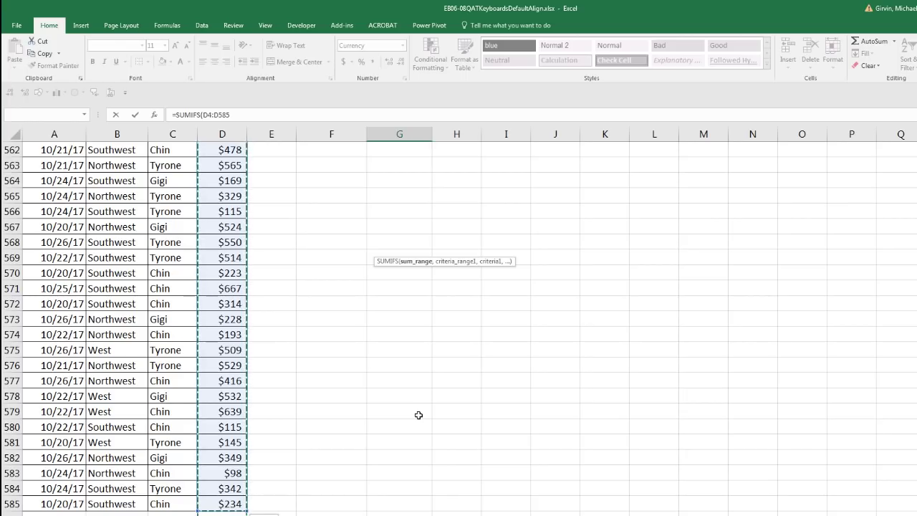
pyautogui.press('F4')
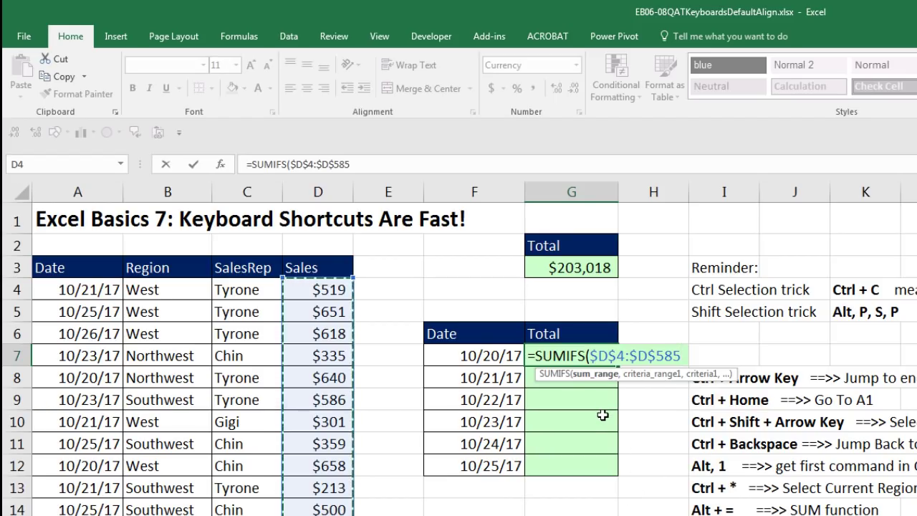
pyautogui.write(',')
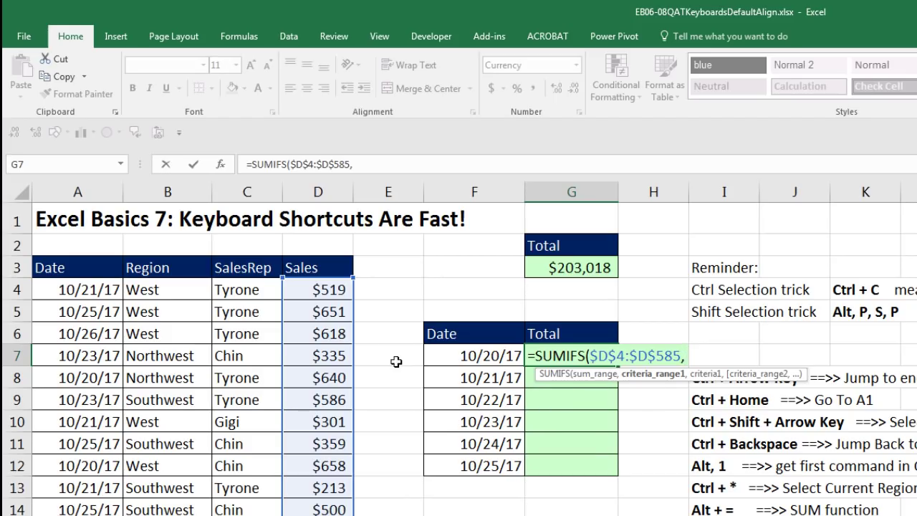
# Add criteria range $A$4:$A$585 with criterion F7 and close the parenthesis
pyautogui.click(84, 288)
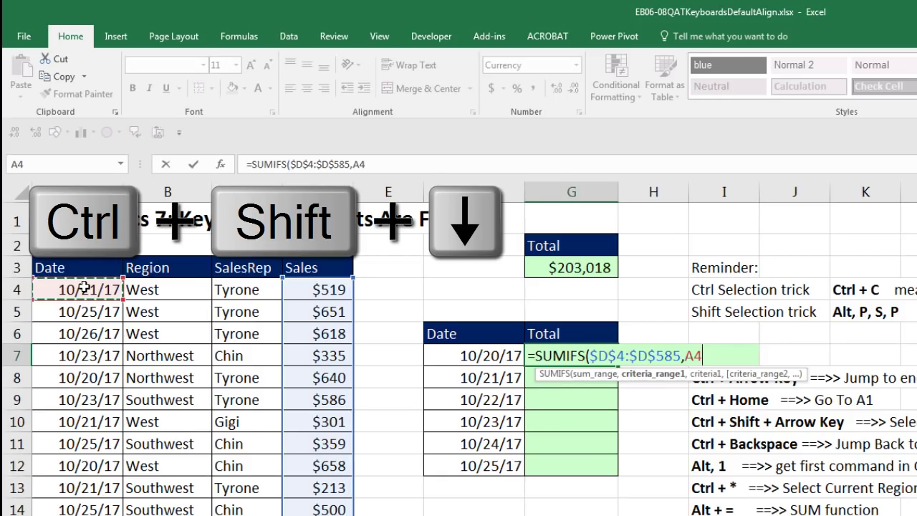
pyautogui.hotkey('ctrl', 'shift', 'Down')
pyautogui.press('F4')
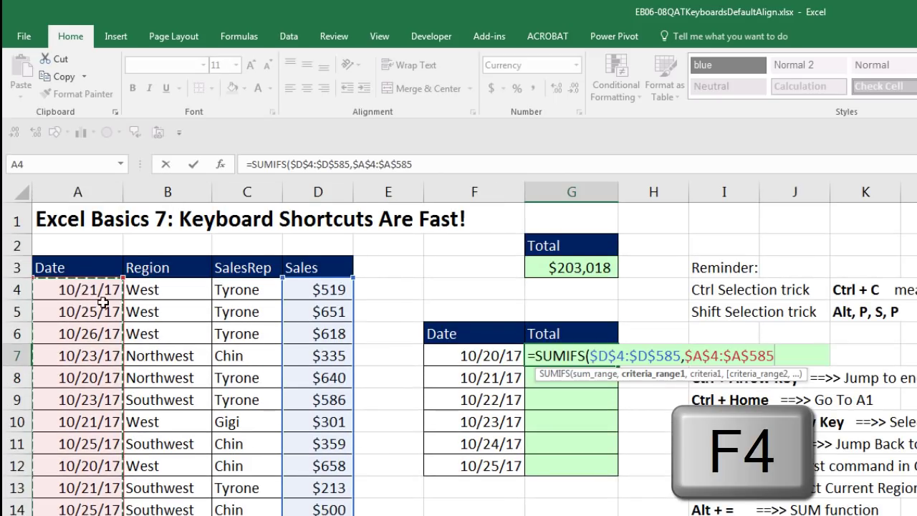
pyautogui.write(',')
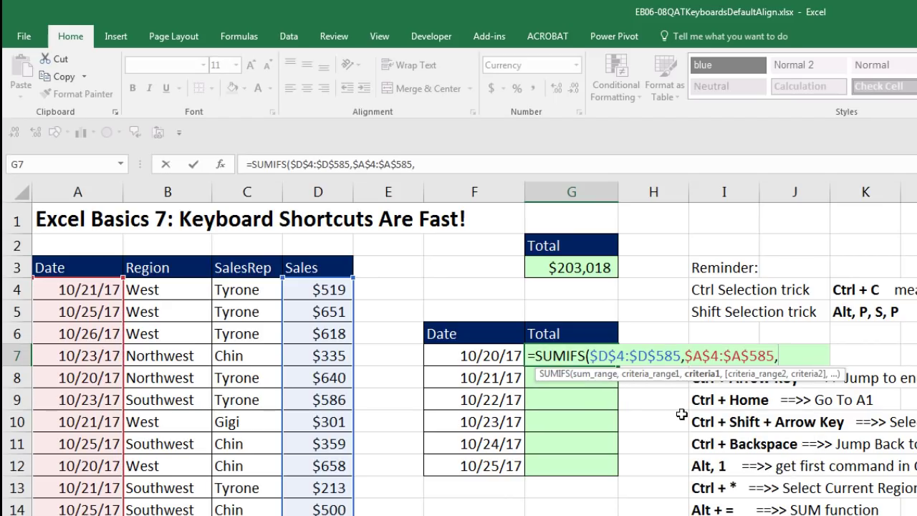
pyautogui.press('Left')
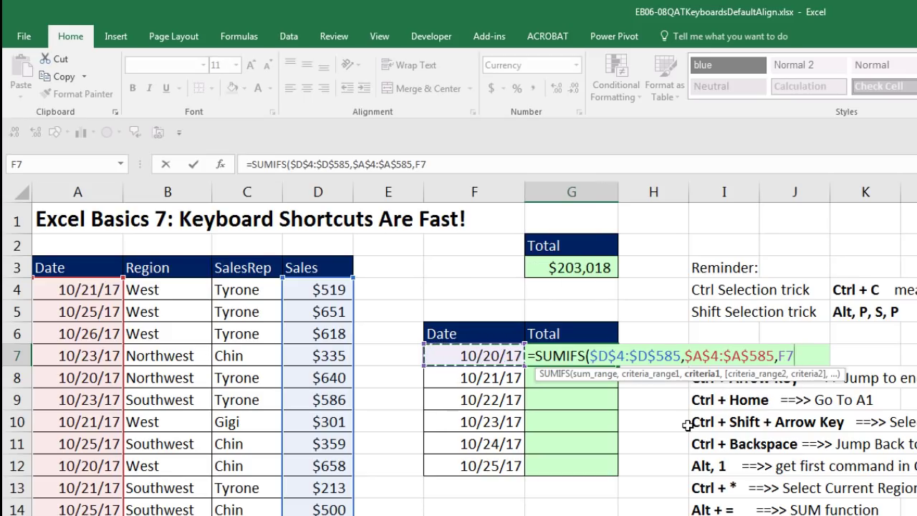
pyautogui.write(')')
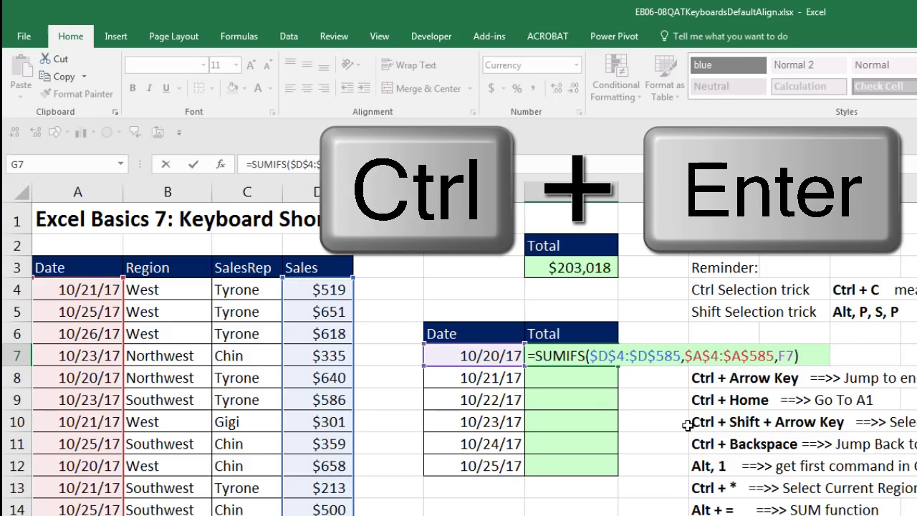
# Commit G7's SUMIFS, fill it down to G12, and check the 10/25/17 total of $28,782
pyautogui.hotkey('ctrl', 'Return')
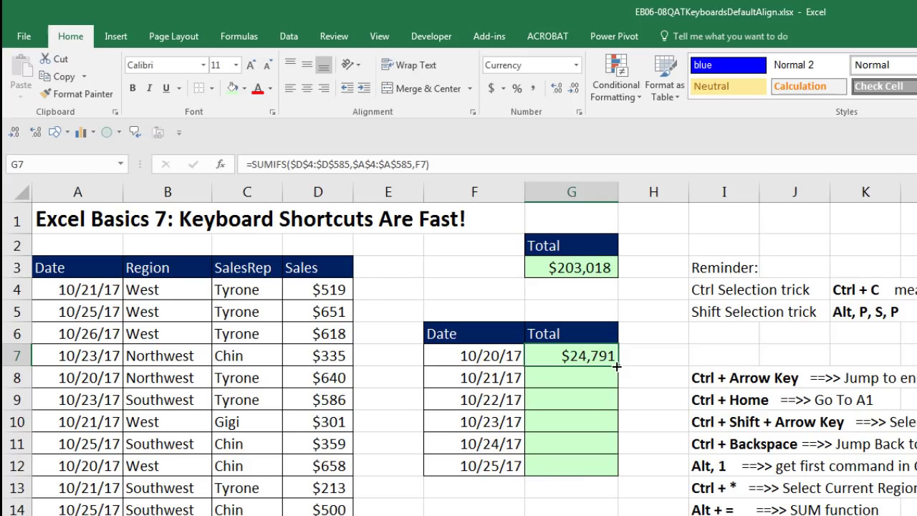
pyautogui.doubleClick(616, 366)
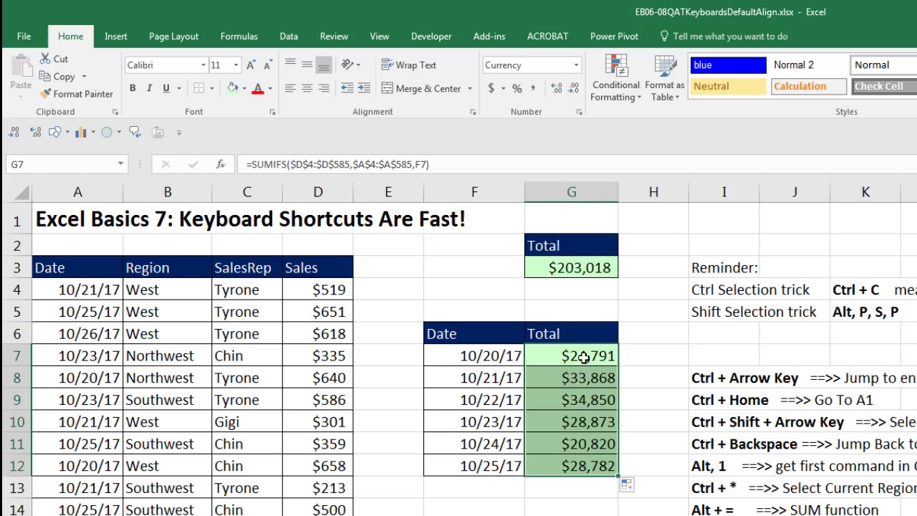
pyautogui.hotkey('ctrl', 'Down')
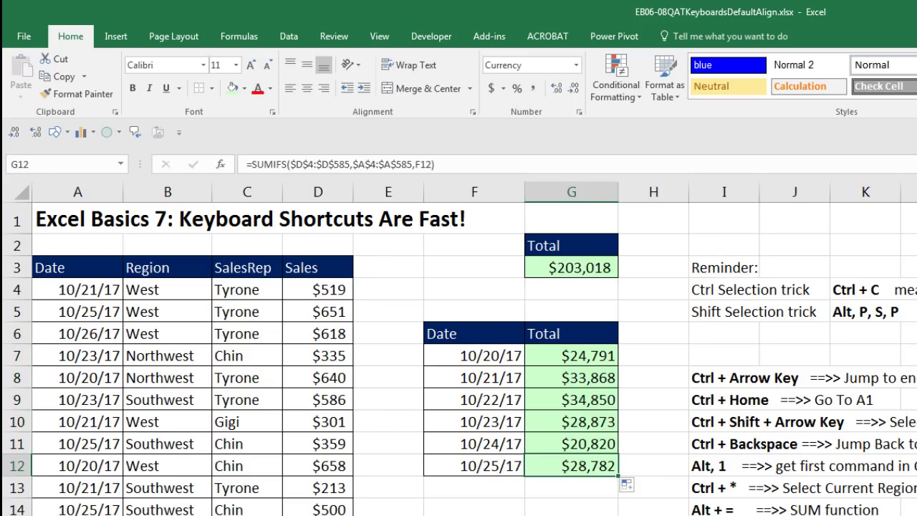
pyautogui.press('F2')
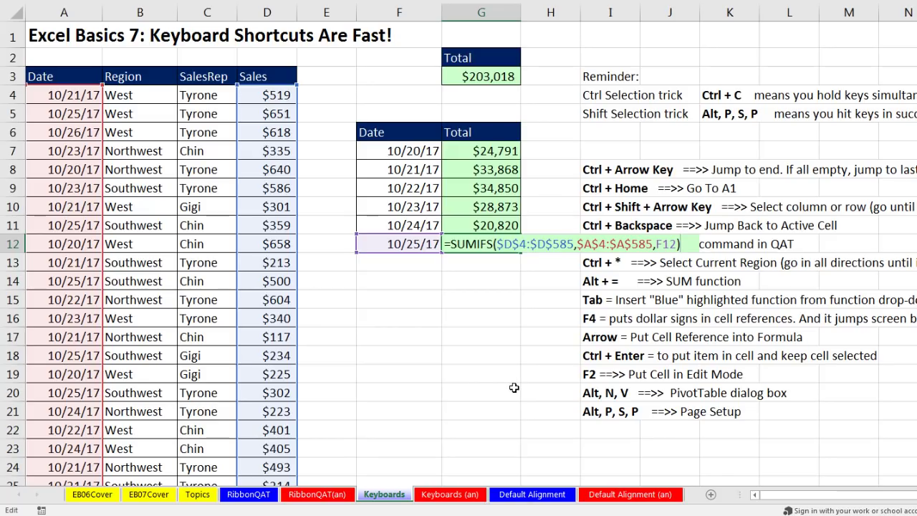
pyautogui.press('Return')
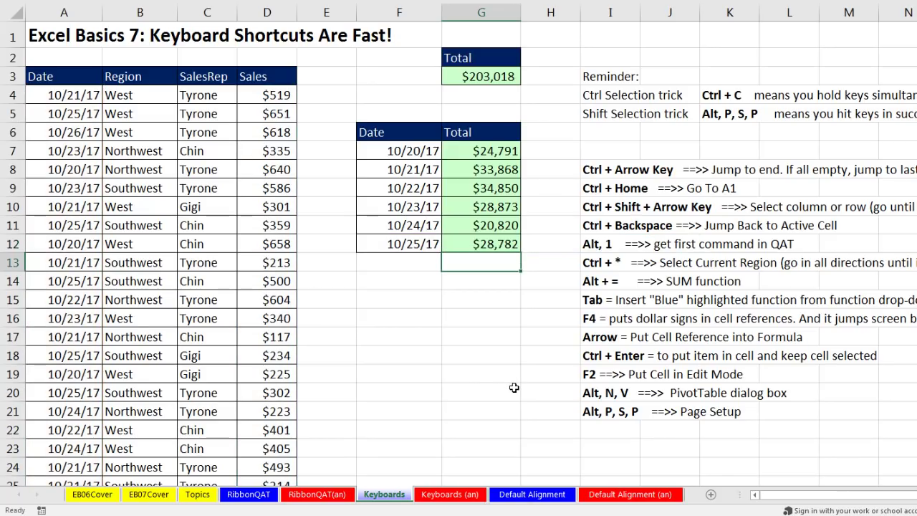